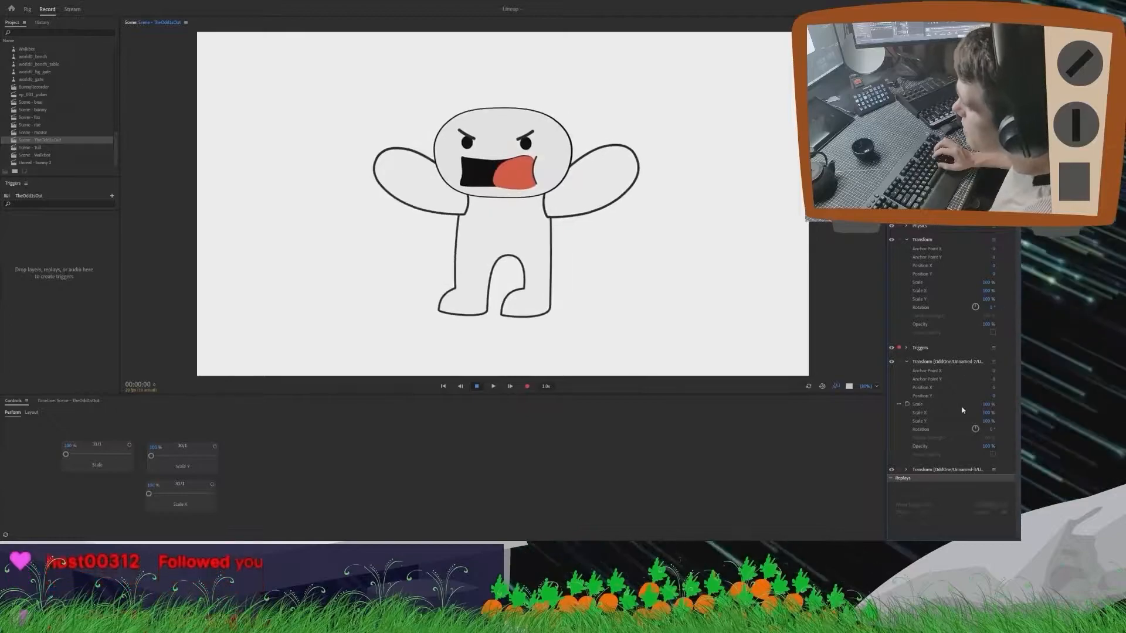
Step: Adjust the arm's rotation in its Transform behavior and the Face behavior's Pose to Pose Movement
{"action": "left_click_drag", "start_coordinate": [975, 429], "coordinate": [993, 432]}
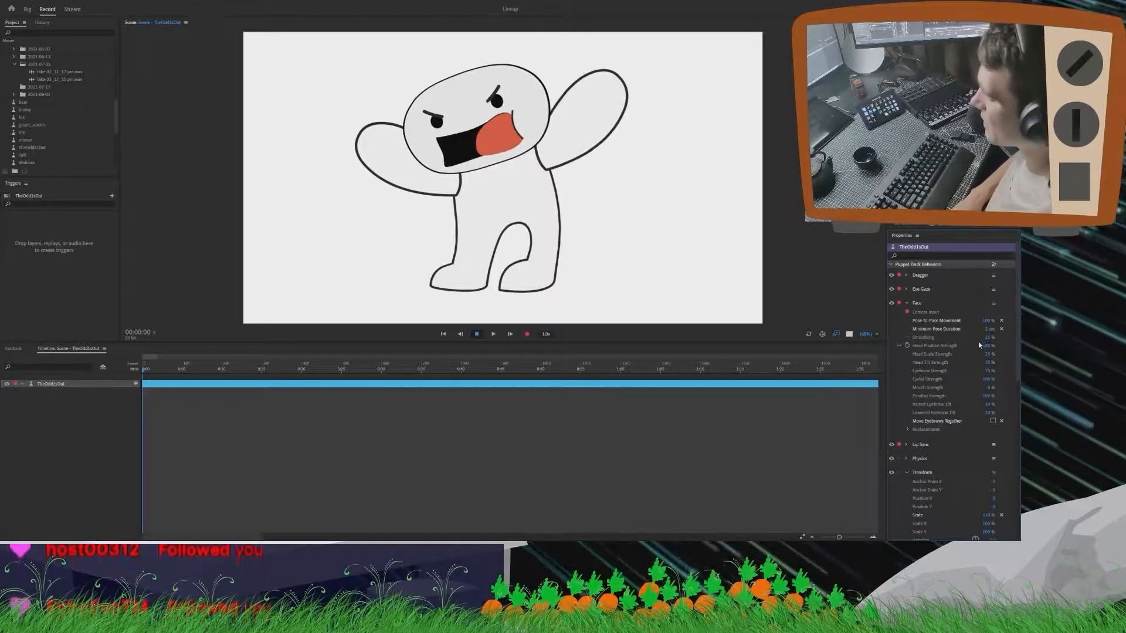
{"action": "left_click_drag", "start_coordinate": [988, 322], "coordinate": [972, 330]}
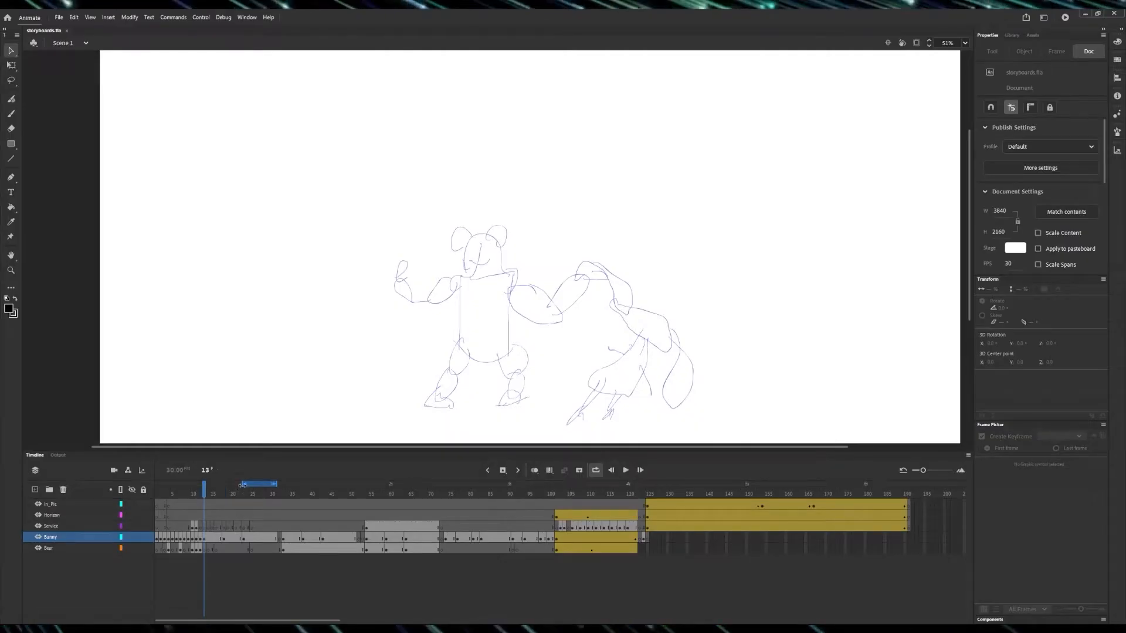
Step: Switch to Adobe Animate, extend the loop range back to frame 13, and play through the looped storyboard frames
{"action": "left_click_drag", "start_coordinate": [243, 484], "coordinate": [204, 484]}
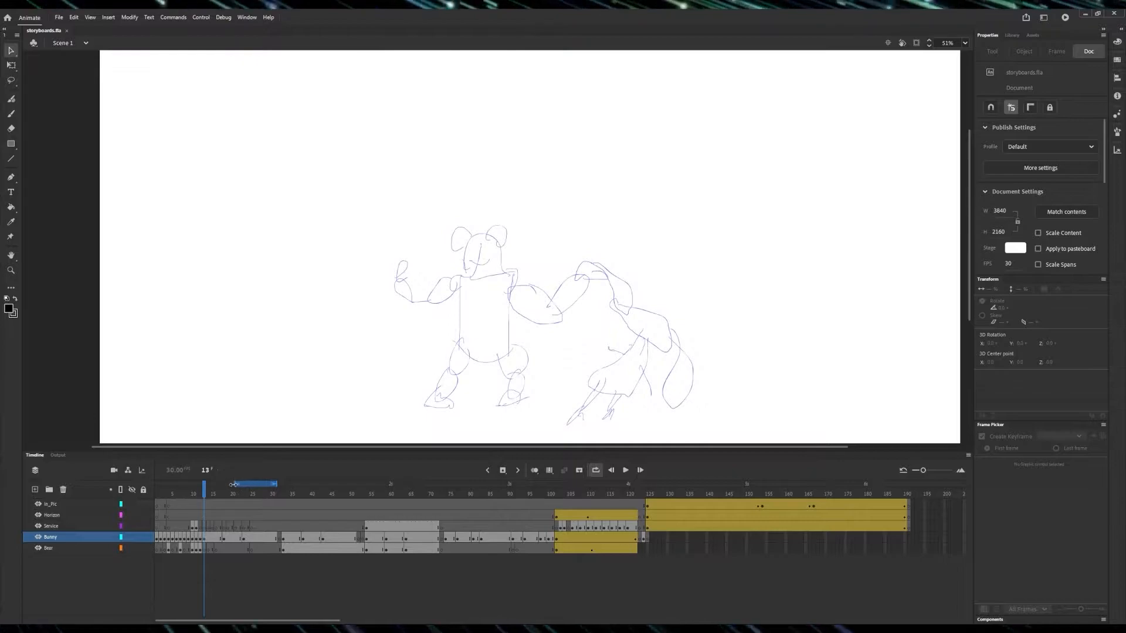
{"action": "left_click", "coordinate": [625, 470]}
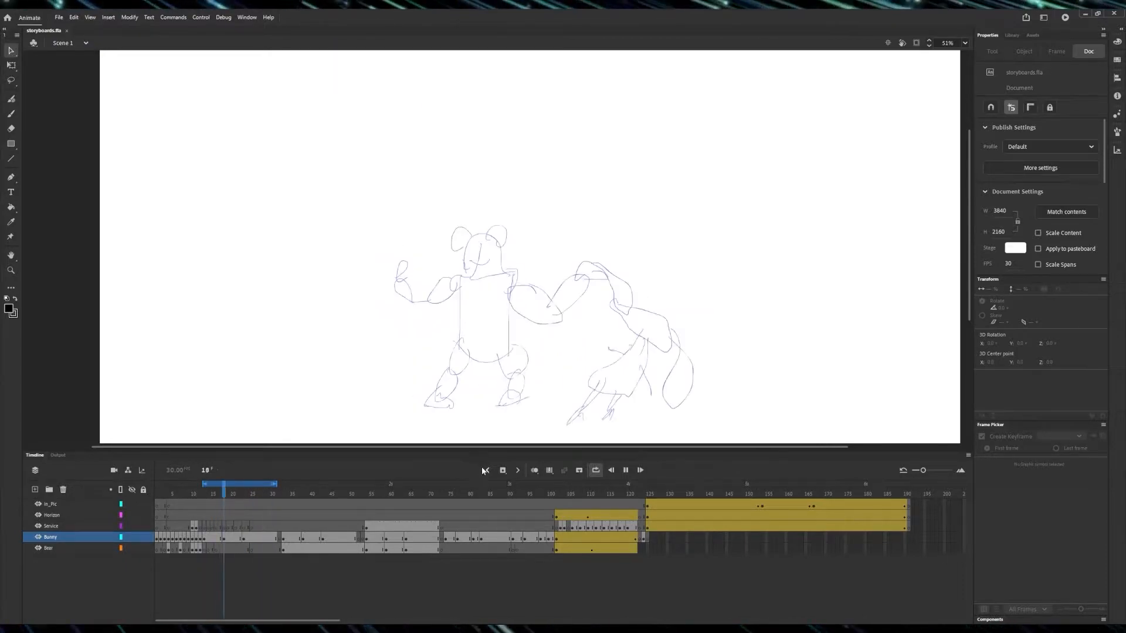
{"action": "left_click", "coordinate": [627, 470]}
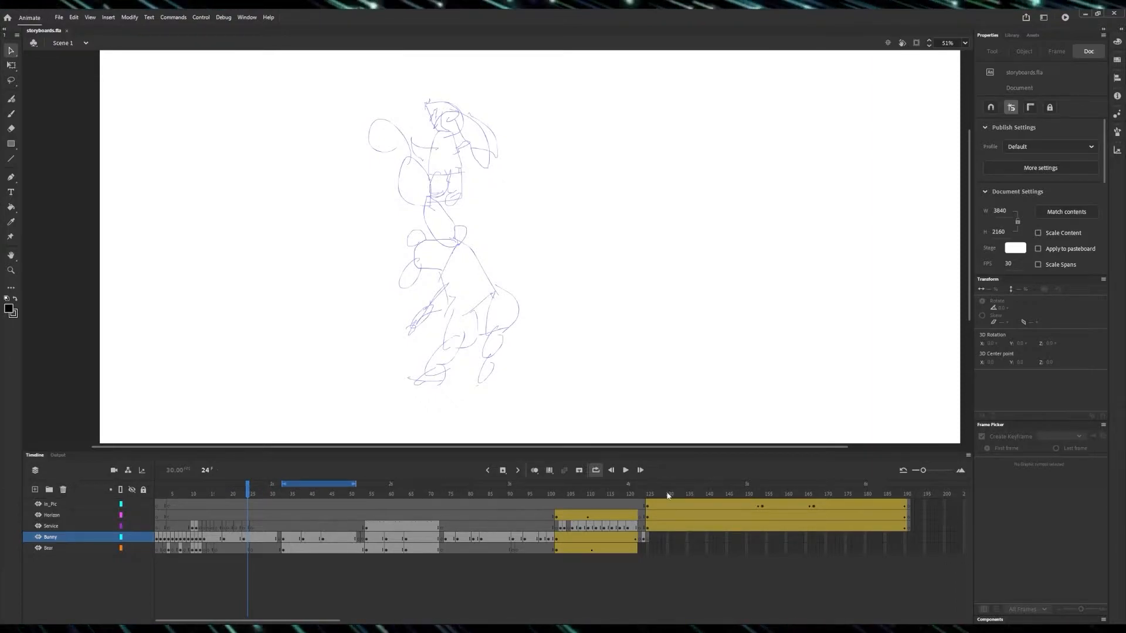
{"action": "left_click", "coordinate": [626, 470]}
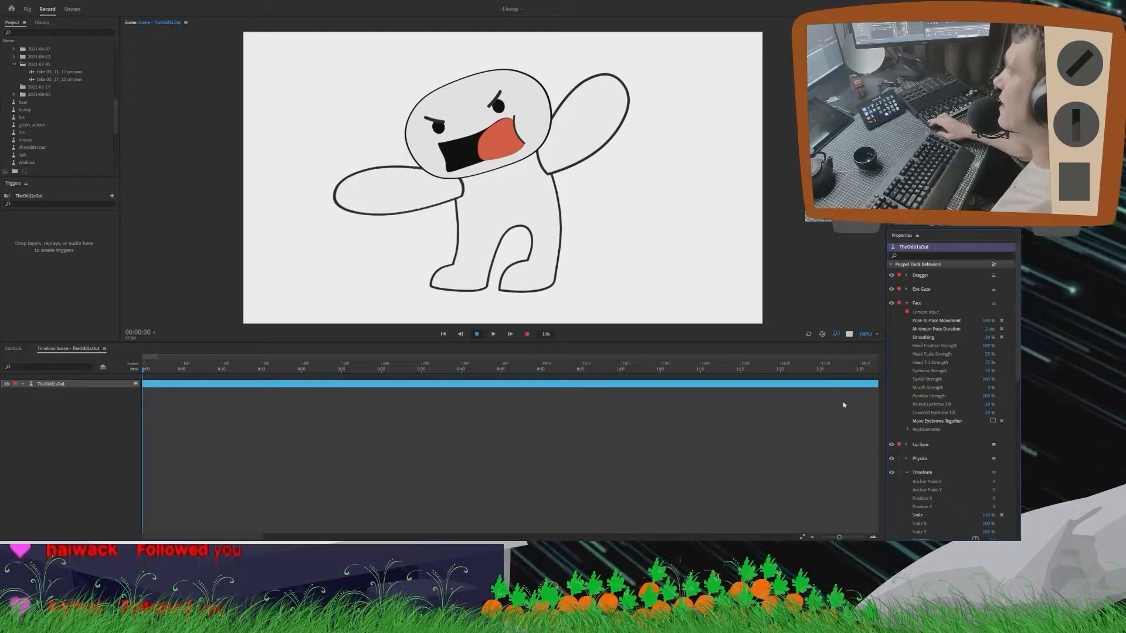
Step: In the controls layout, set the first arm's ranges to Rotation 0 to -10, Scale X 100 to 115 and Scale Y 100 to 90
{"action": "left_click", "coordinate": [21, 350]}
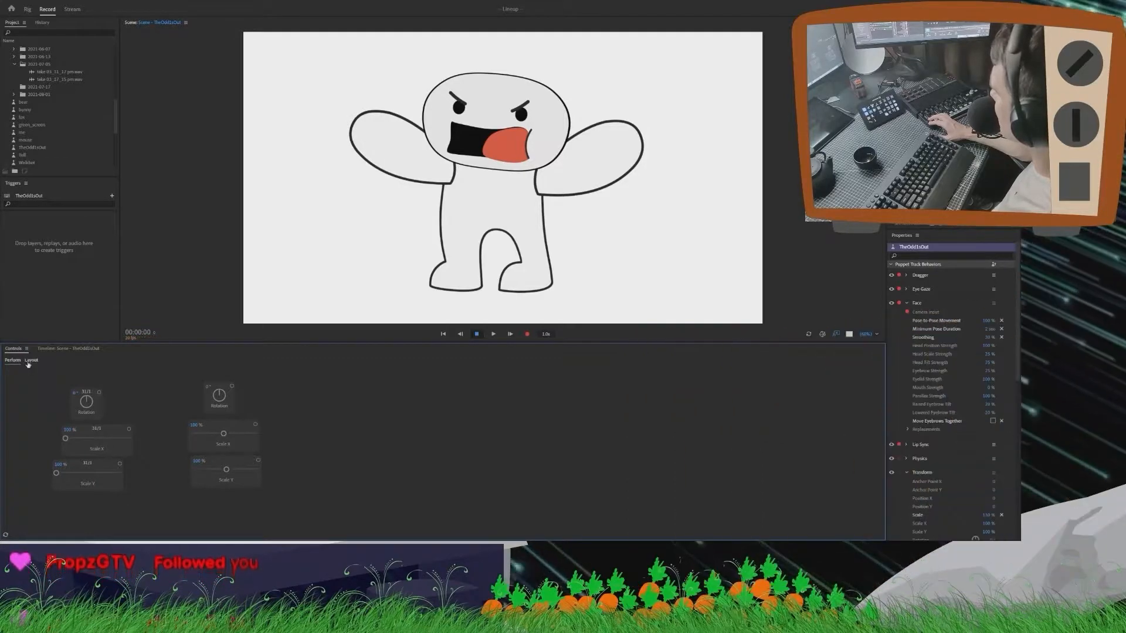
{"action": "left_click", "coordinate": [31, 360]}
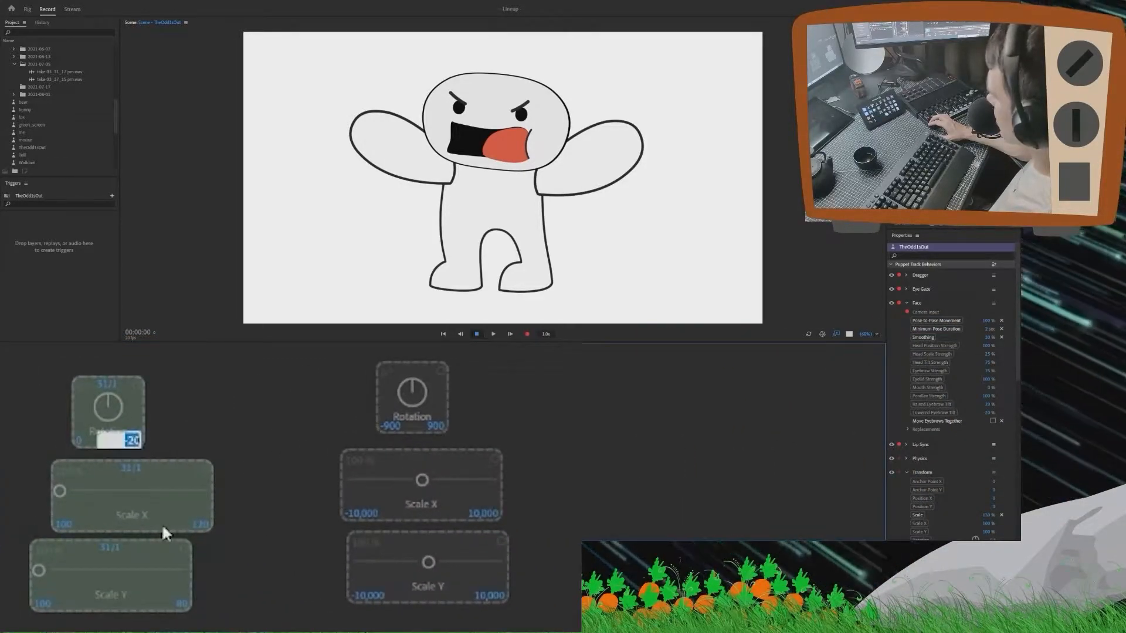
{"action": "type", "text": "-0"}
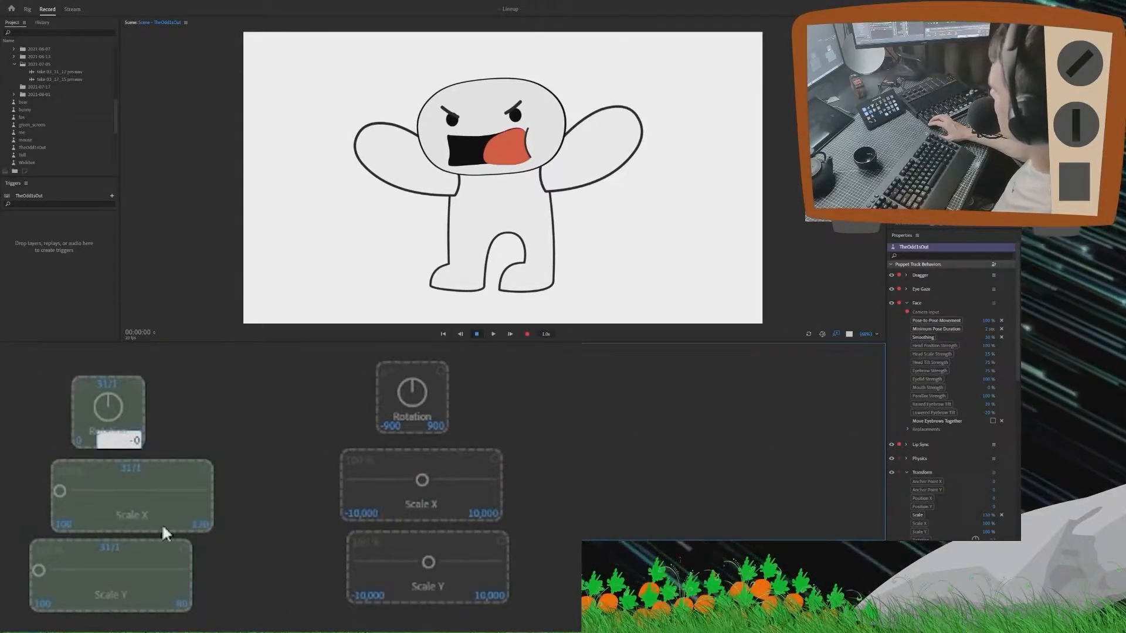
{"action": "key", "text": "Return"}
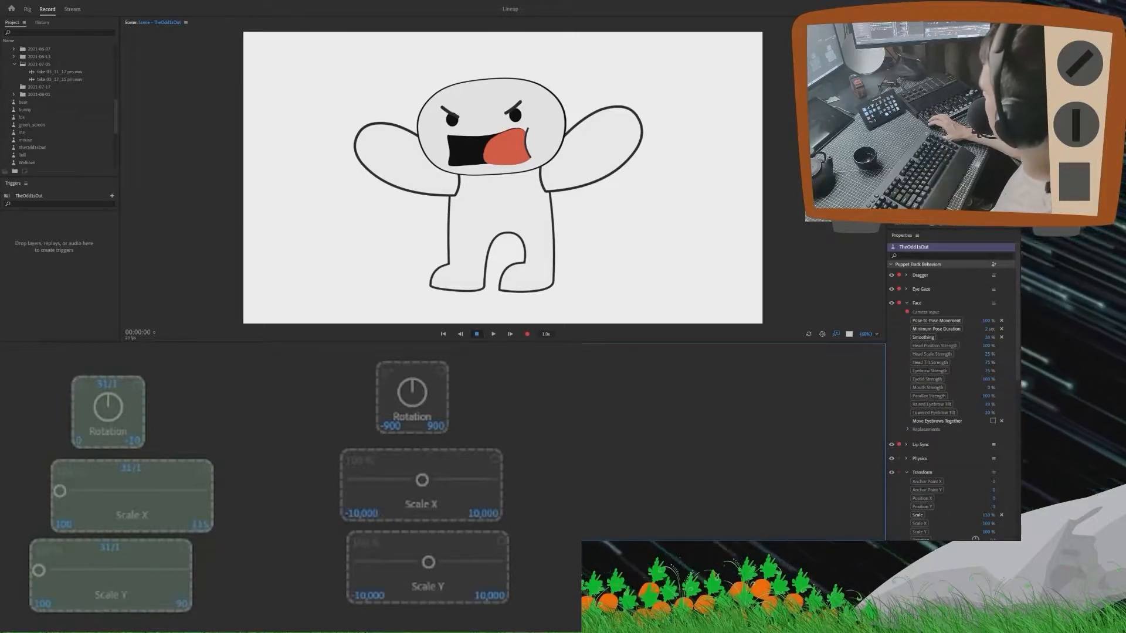
{"action": "left_click", "coordinate": [604, 452]}
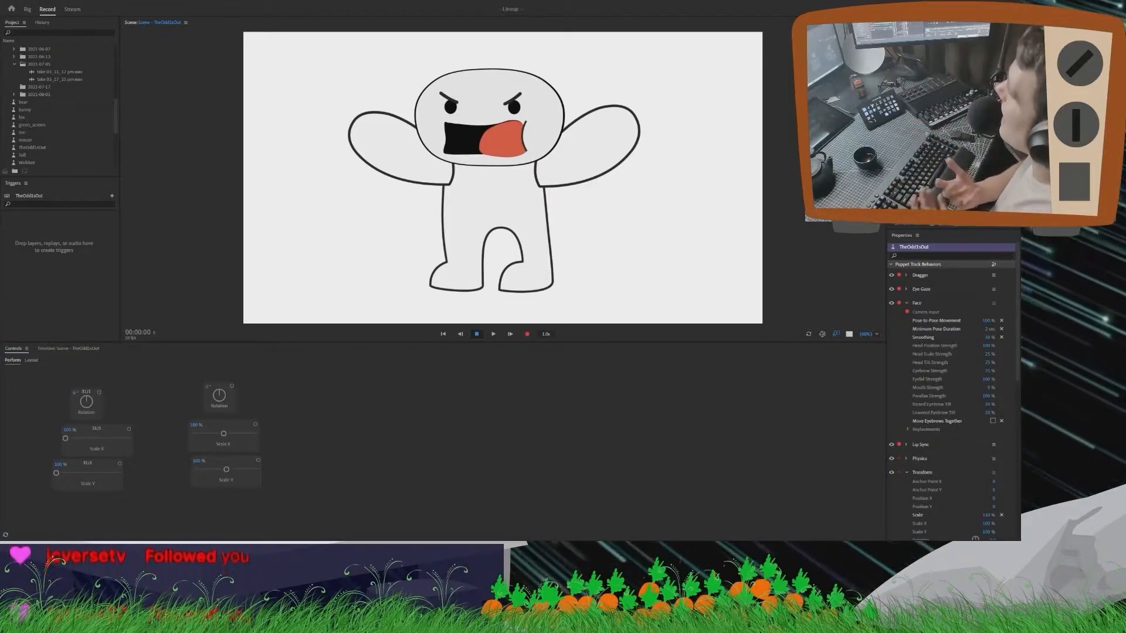
Step: Return to the scene timeline and record a take of the left arm's scale and rotation controls
{"action": "left_click", "coordinate": [311, 380]}
{"action": "left_click", "coordinate": [44, 349]}
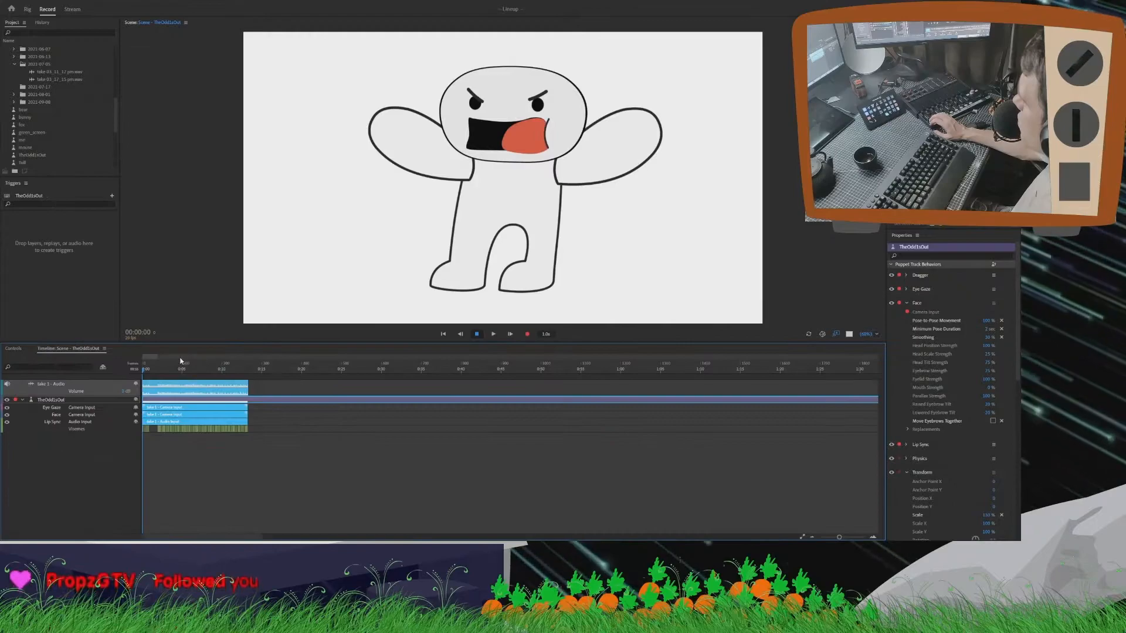
{"action": "left_click", "coordinate": [527, 336]}
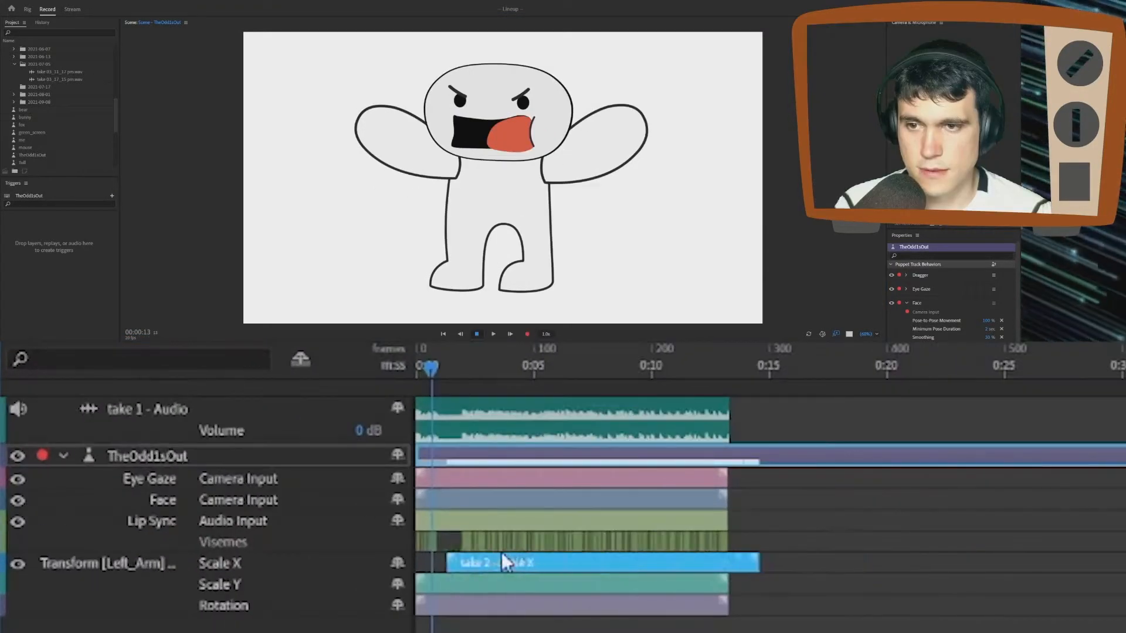
Step: Trim the left arm's Scale X take to a short section around the two-second mark
{"action": "left_click_drag", "start_coordinate": [502, 552], "coordinate": [481, 562]}
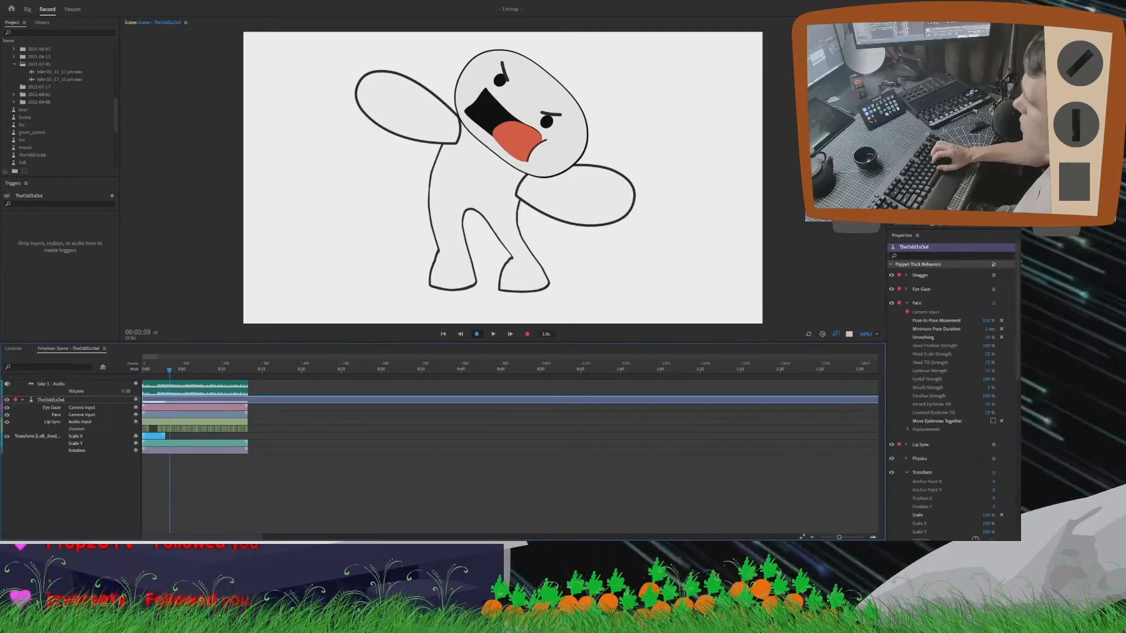
{"action": "key", "text": "equal"}
{"action": "key", "text": "equal"}
{"action": "key", "text": "equal"}
{"action": "key", "text": "equal"}
{"action": "left_click_drag", "start_coordinate": [493, 372], "coordinate": [356, 405]}
{"action": "key", "text": "bracketleft"}
{"action": "key", "text": "bracketright"}
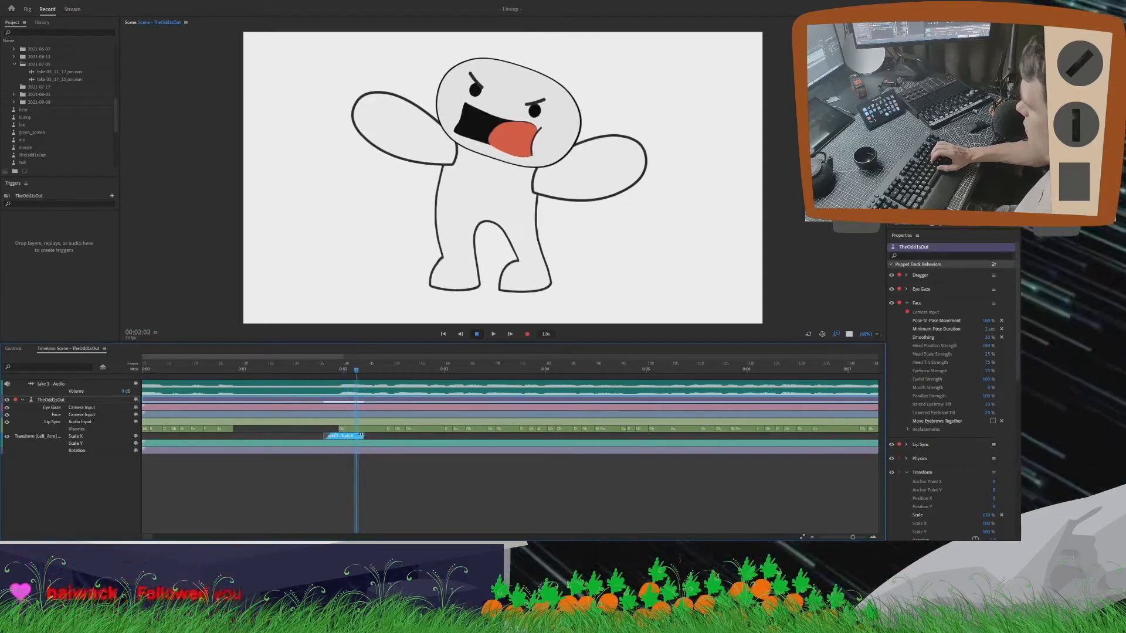
Step: Trim the left arm's Scale Y and Rotation takes to match the short, blended Scale X take
{"action": "left_click_drag", "start_coordinate": [317, 449], "coordinate": [323, 452]}
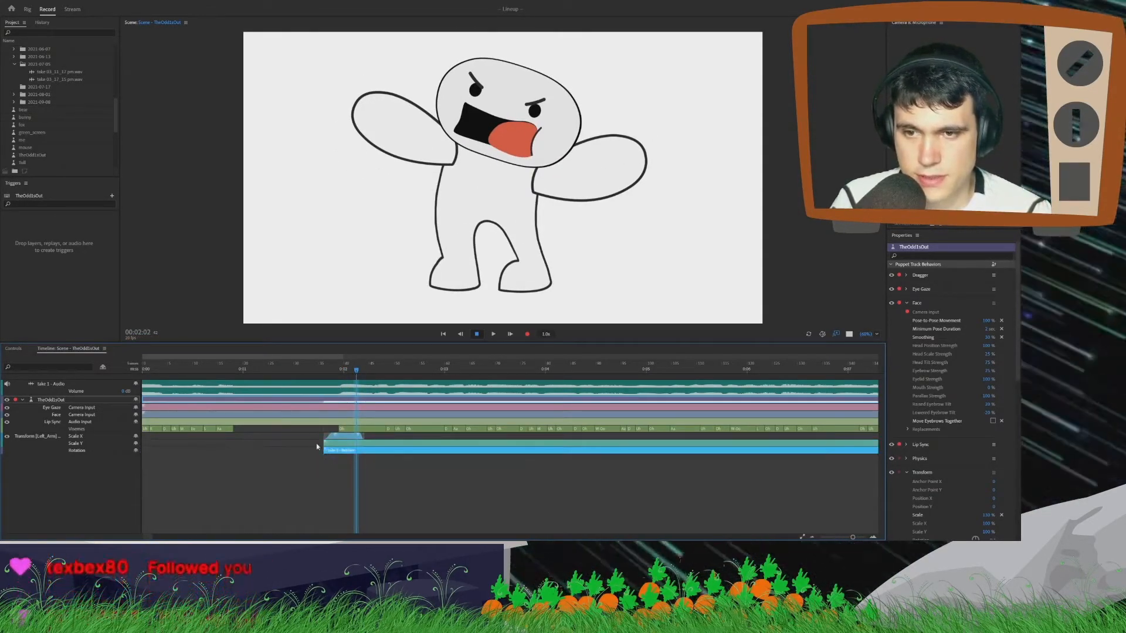
{"action": "left_click_drag", "start_coordinate": [147, 538], "coordinate": [792, 538]}
{"action": "left_click_drag", "start_coordinate": [737, 451], "coordinate": [335, 450]}
{"action": "left_click", "coordinate": [335, 459]}
{"action": "left_click_drag", "start_coordinate": [363, 450], "coordinate": [358, 450]}
{"action": "left_click", "coordinate": [372, 460]}
{"action": "mouse_move", "coordinate": [357, 371]}
{"action": "left_mouse_down"}
{"action": "mouse_move", "coordinate": [372, 378]}
{"action": "mouse_move", "coordinate": [336, 378]}
{"action": "left_mouse_up"}
{"action": "left_click_drag", "start_coordinate": [371, 461], "coordinate": [309, 440]}
Step: Play back the scene and shorten the left arm's replayed takes just after the five-second mark
{"action": "key", "text": "space"}
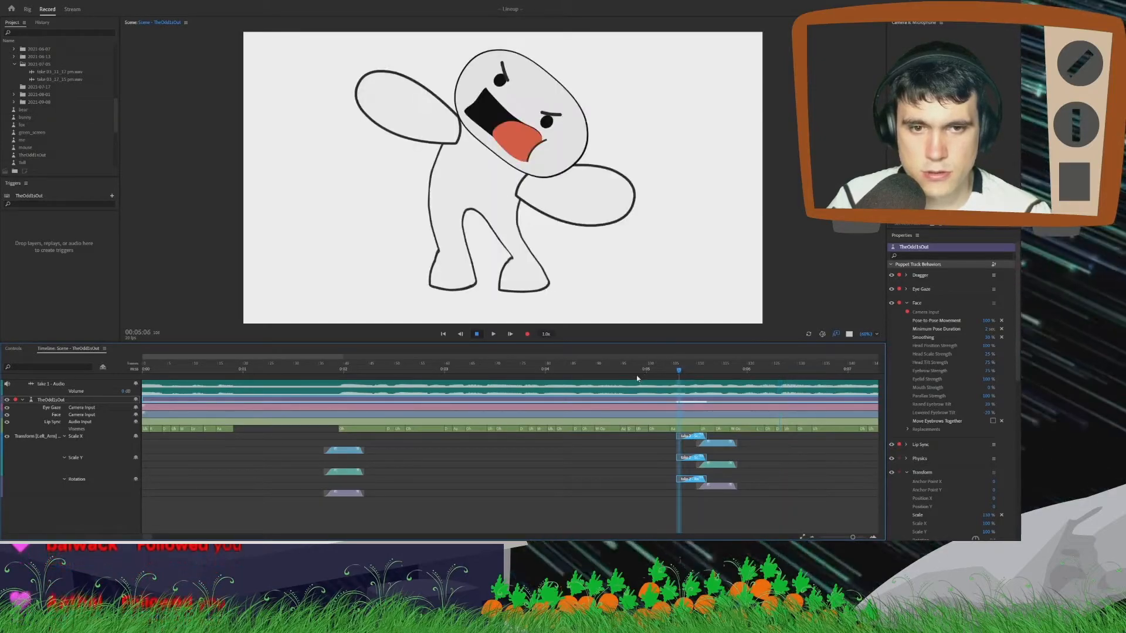
{"action": "mouse_move", "coordinate": [706, 437]}
{"action": "left_mouse_down"}
{"action": "mouse_move", "coordinate": [677, 440]}
{"action": "mouse_move", "coordinate": [700, 437]}
{"action": "left_mouse_up"}
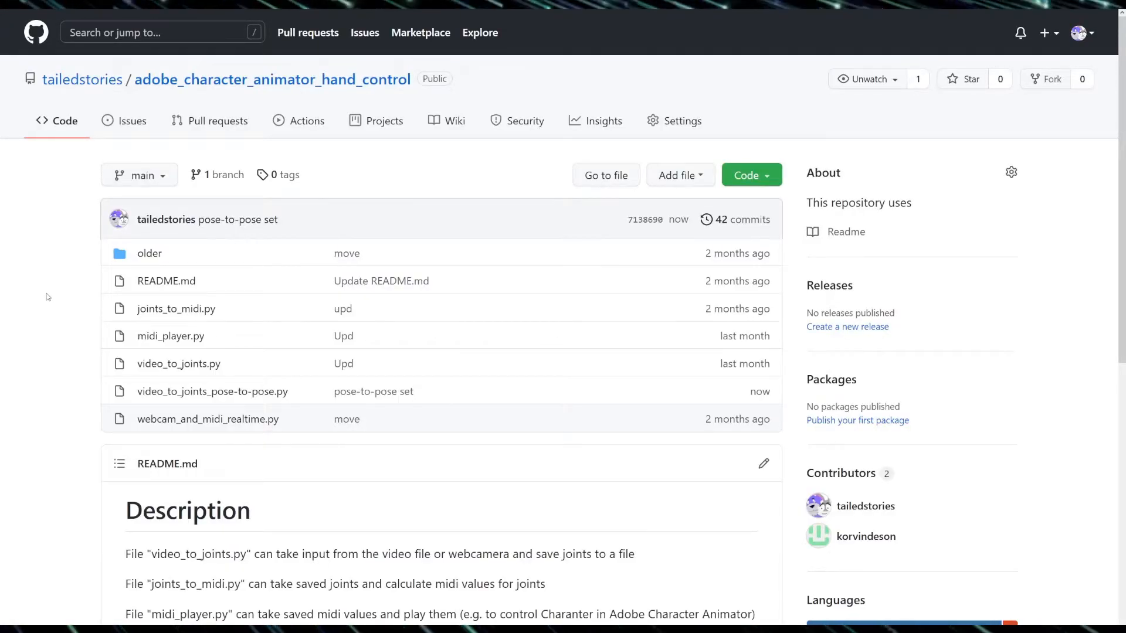
Step: On GitHub, open video_to_joints_pose-to-pose.py and examine the code that sends MIDI messages for the arm joints
{"action": "left_click", "coordinate": [187, 394]}
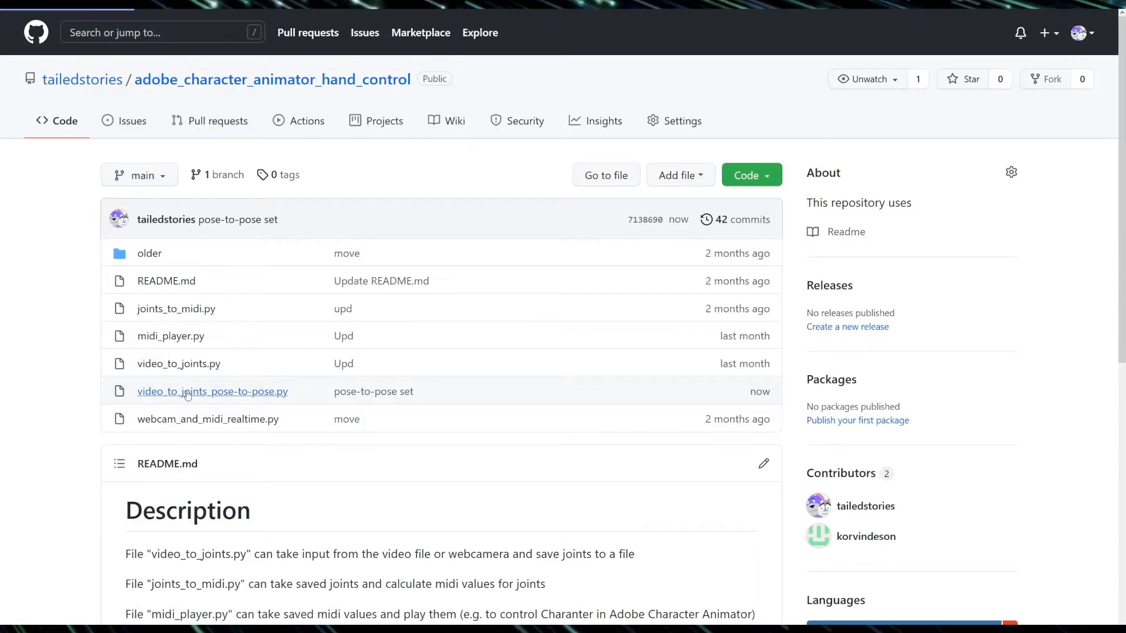
{"action": "scroll", "coordinate": [563, 352], "scroll_direction": "down", "scroll_amount": 1}
{"action": "scroll", "coordinate": [563, 352], "scroll_direction": "down", "scroll_amount": 3}
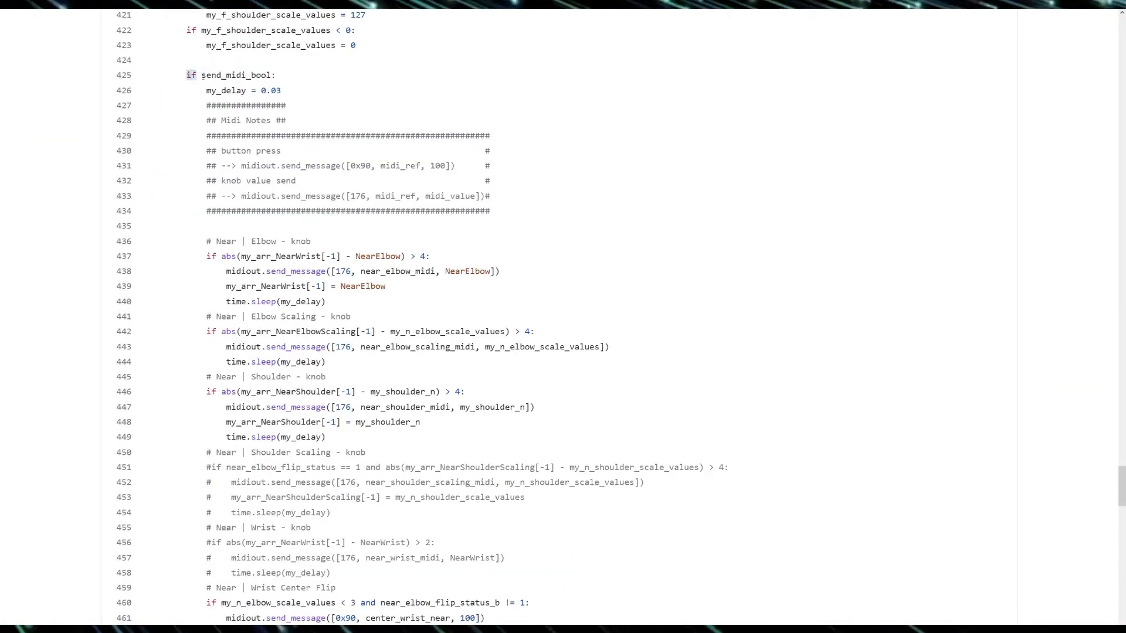
{"action": "left_click_drag", "start_coordinate": [187, 75], "coordinate": [312, 91]}
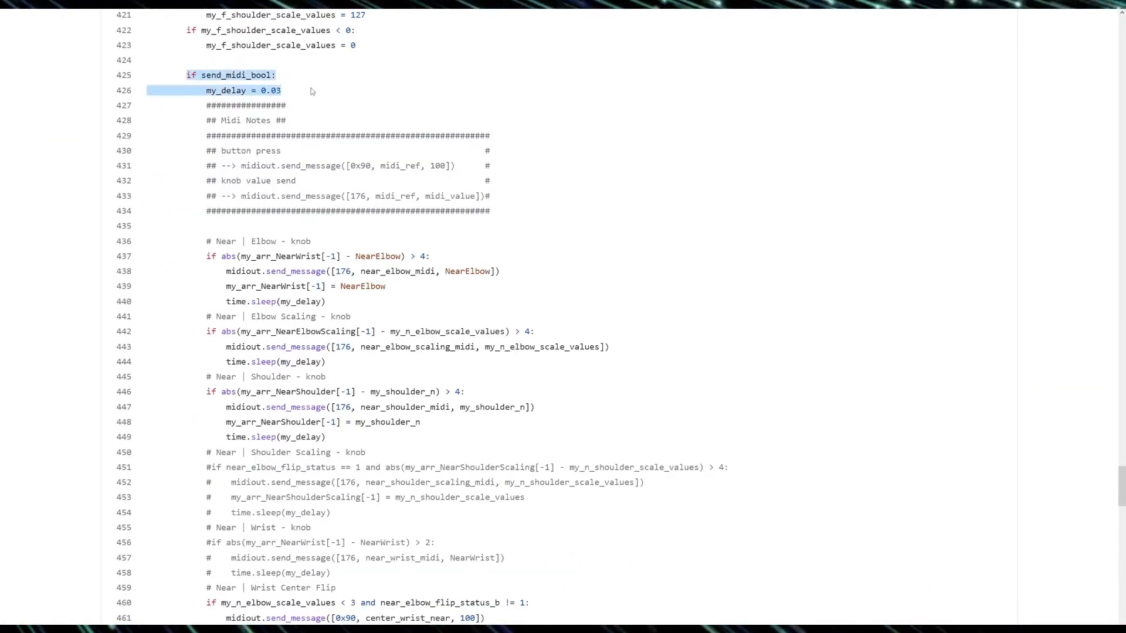
{"action": "left_click_drag", "start_coordinate": [211, 106], "coordinate": [341, 166]}
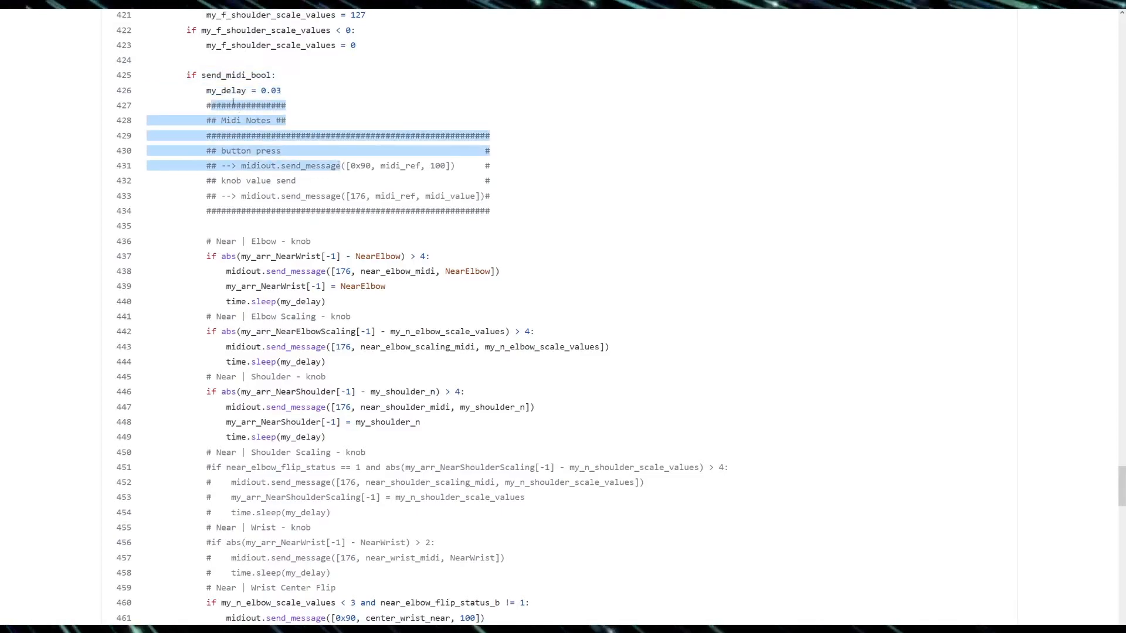
{"action": "scroll", "coordinate": [283, 419], "scroll_direction": "down", "scroll_amount": 20}
{"action": "left_click_drag", "start_coordinate": [282, 419], "coordinate": [147, 418]}
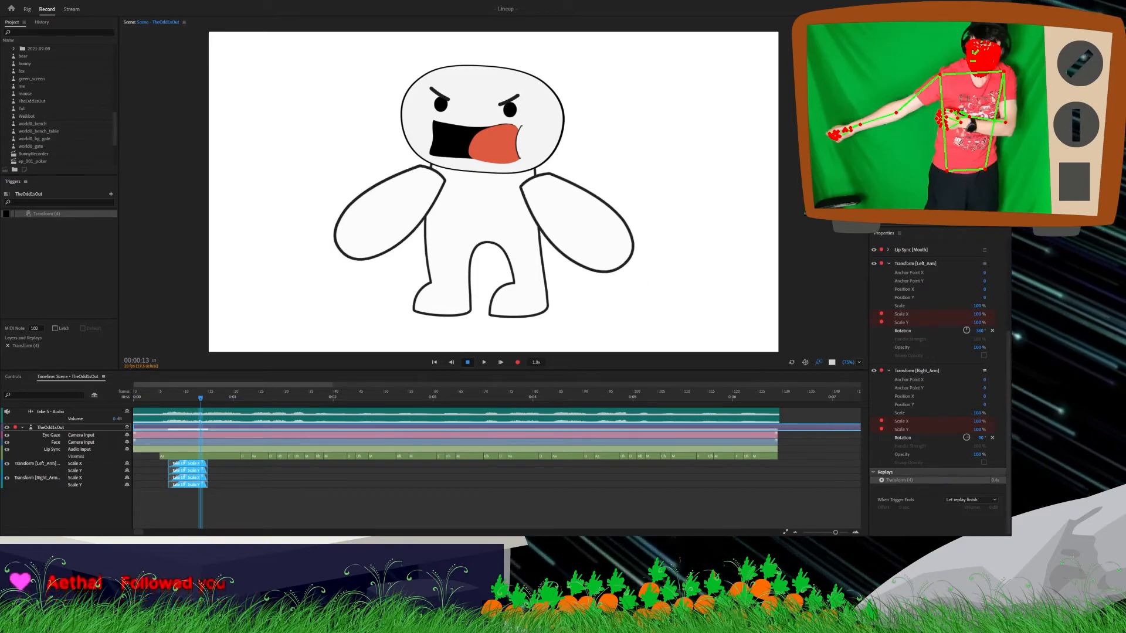
Step: Switch to Character Animator and open the bear scene from the project
{"action": "double_click", "coordinate": [31, 101]}
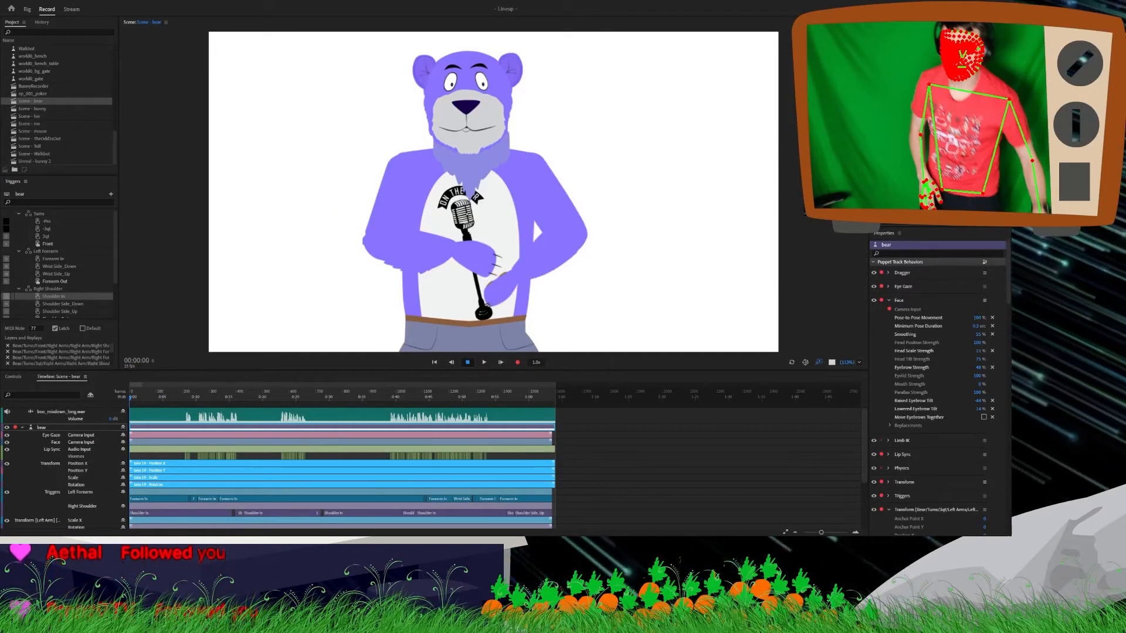